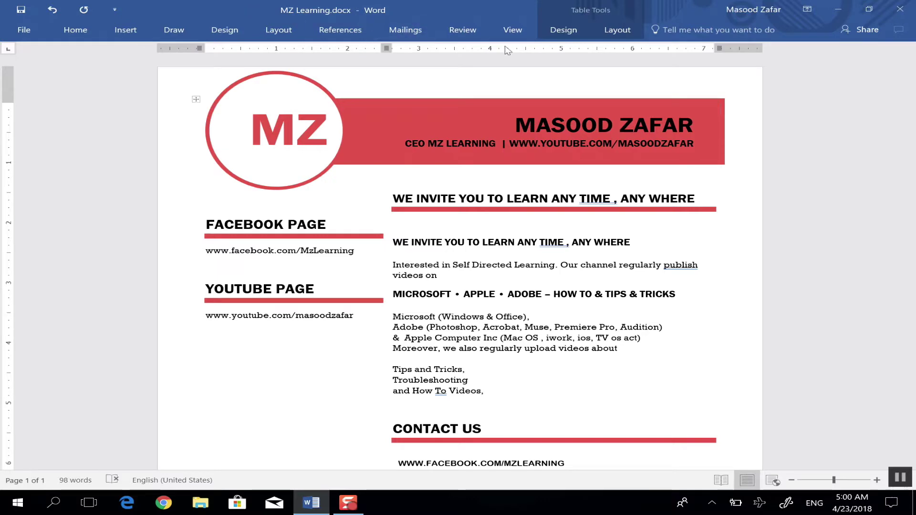
Step: Hide the email row of the table under Contact Us by applying the Hidden font effect
left_click_drag(909, 136, 908, 261)
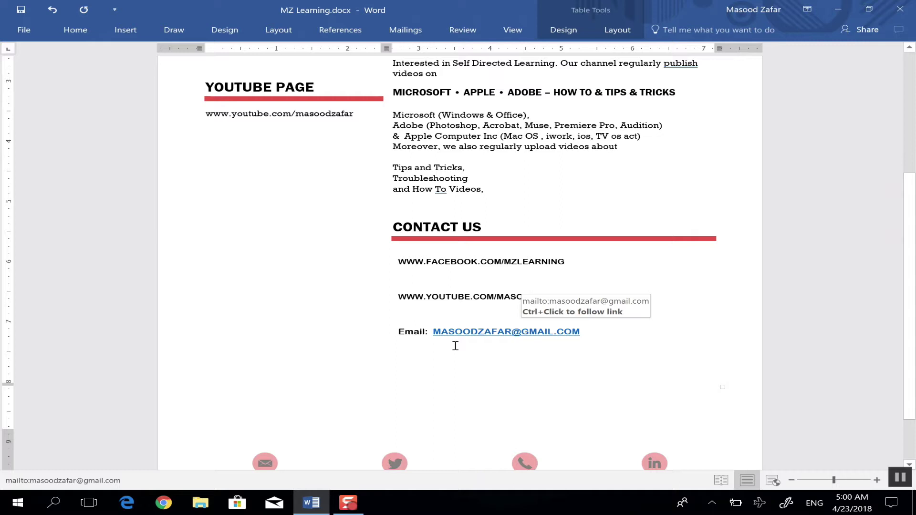
left_click(395, 337)
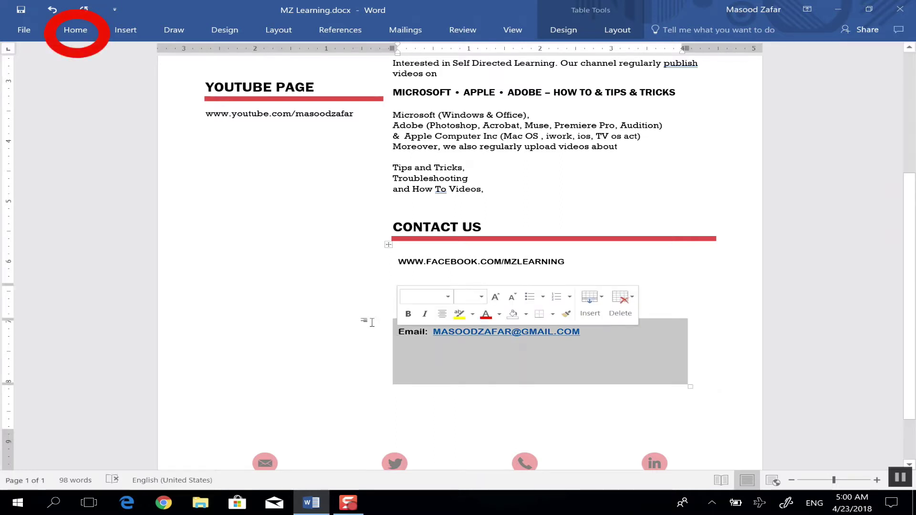
left_click(84, 30)
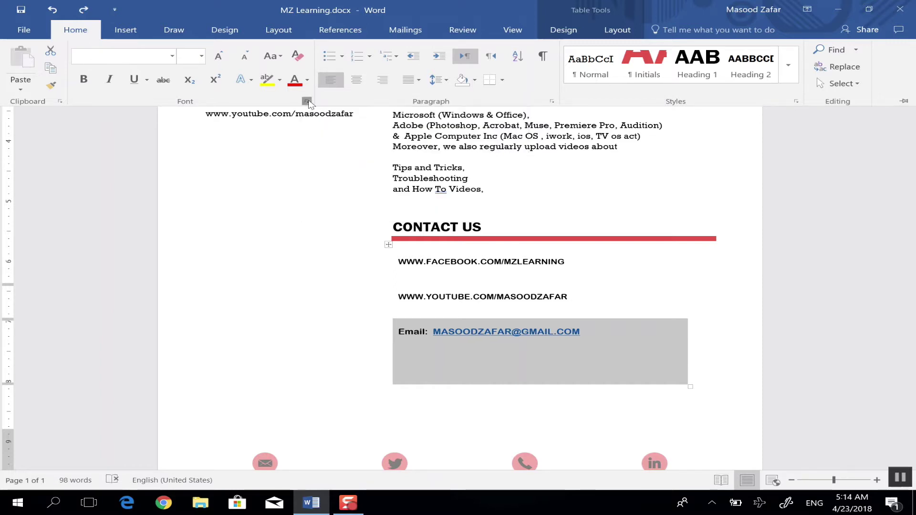
left_click(306, 101)
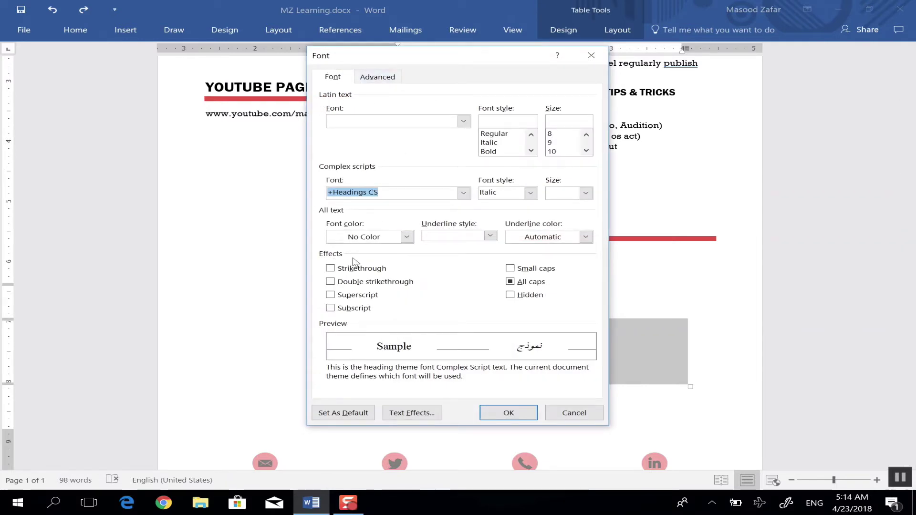
left_click(511, 297)
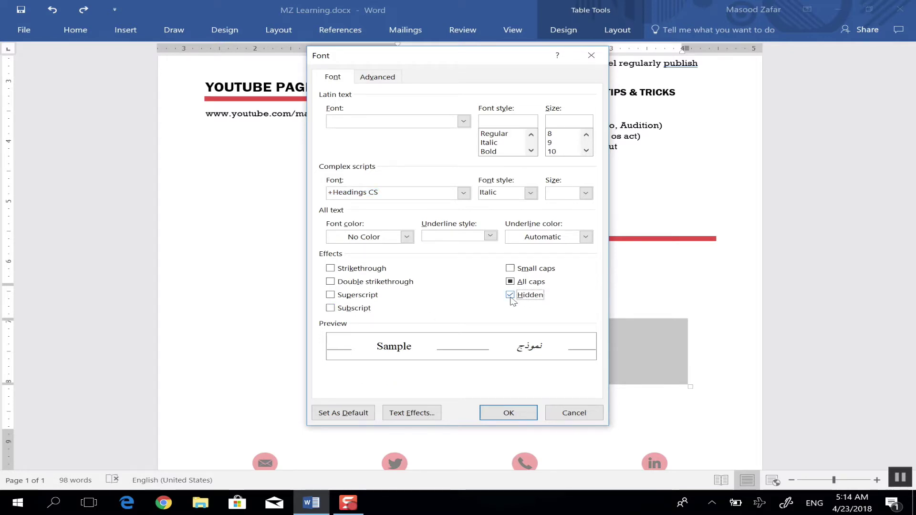
left_click(515, 418)
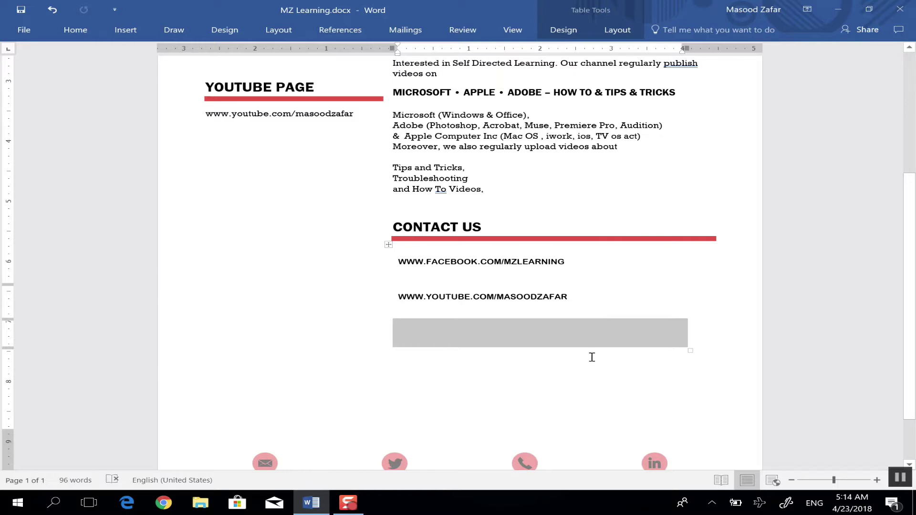
left_click(434, 335)
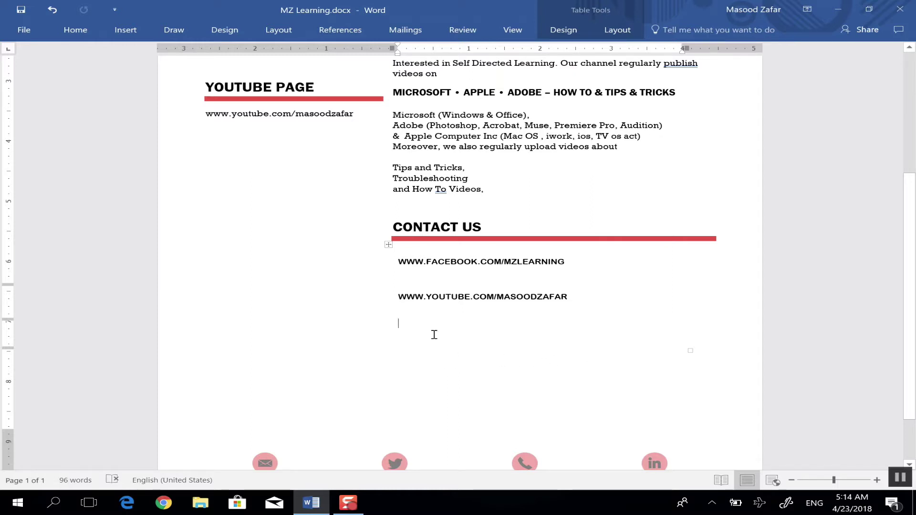
Step: Check in the print preview how the page prints with the email row hidden, and return to the document
left_click(26, 29)
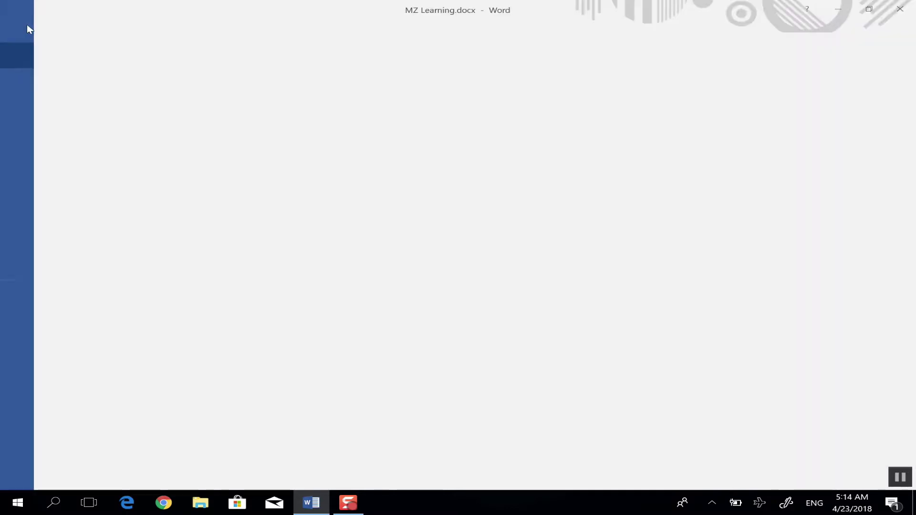
left_click(39, 188)
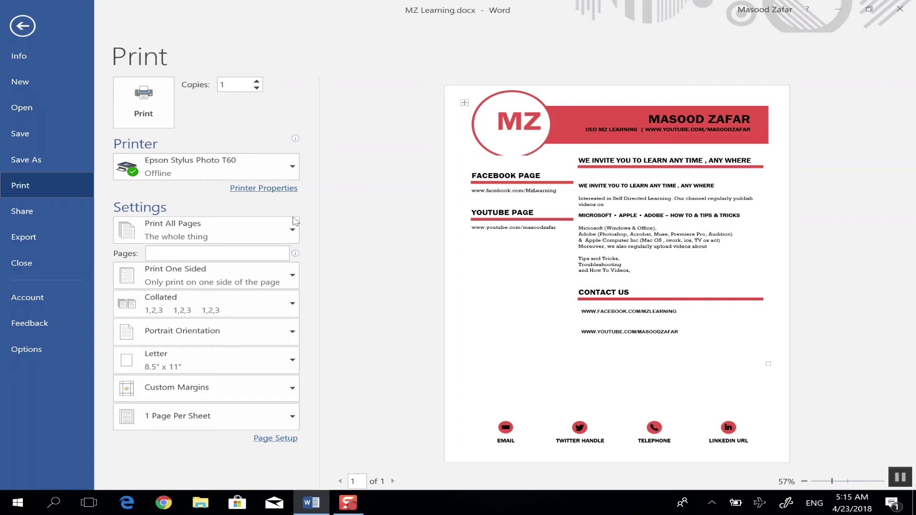
left_click(20, 26)
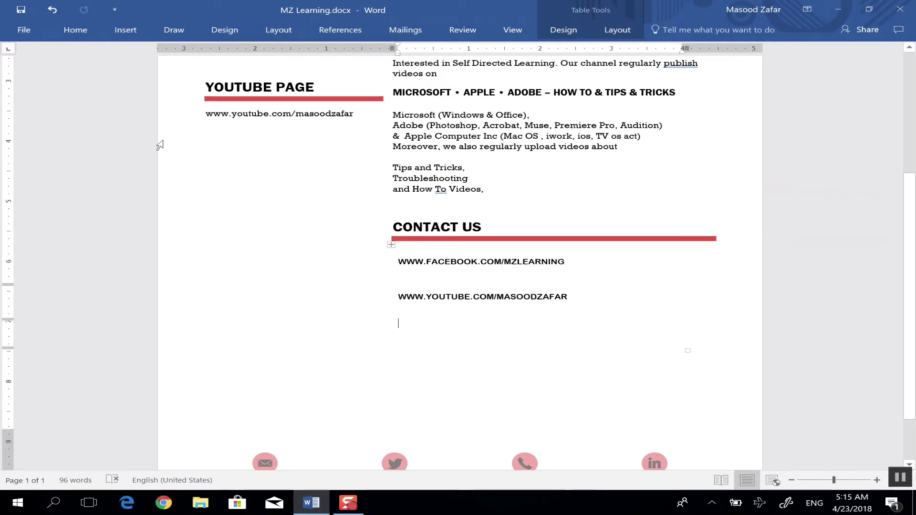
Step: Select the blank third row under Contact Us and remove its Hidden font effect to bring back the email text
left_click(395, 323)
type("WWW.YOUTUBE.COM/MASOODZAFAR")
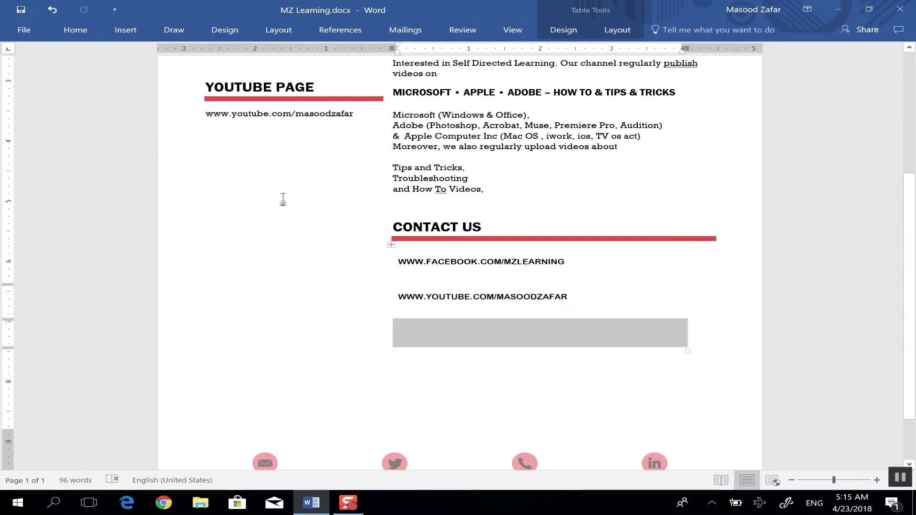
left_click(76, 31)
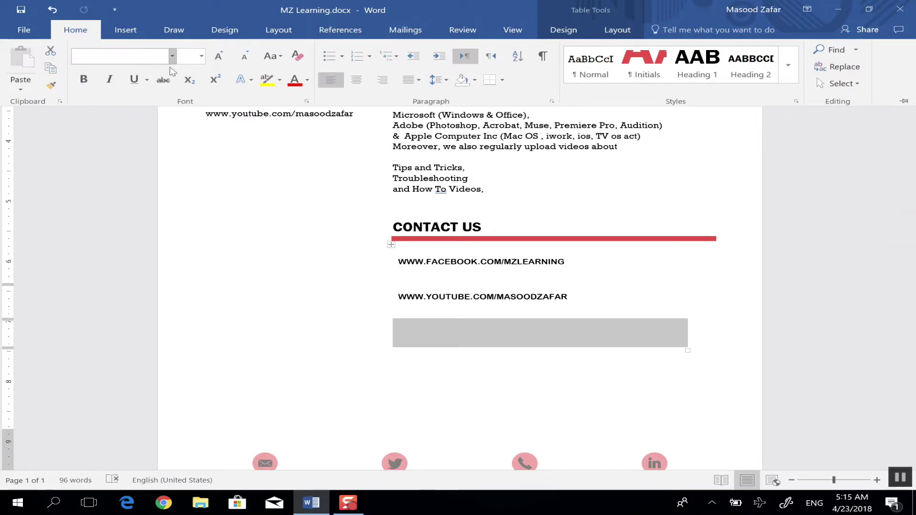
left_click(306, 101)
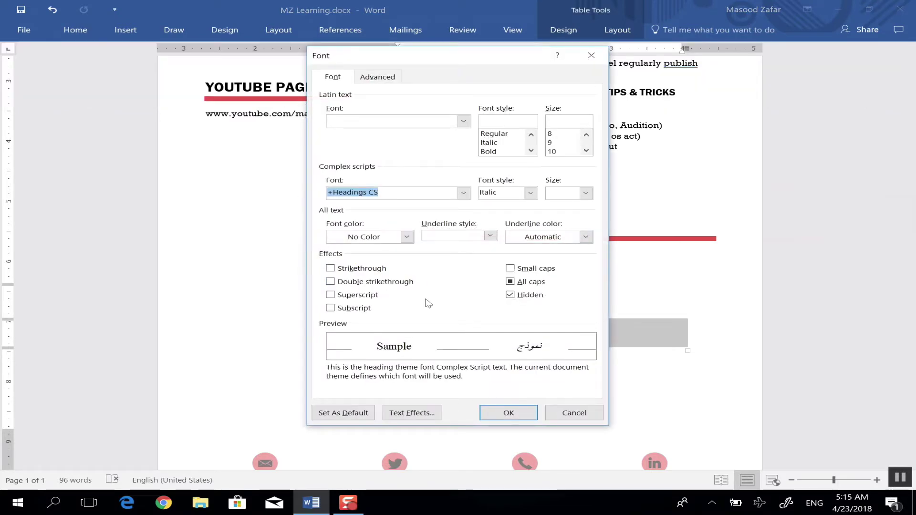
left_click(512, 298)
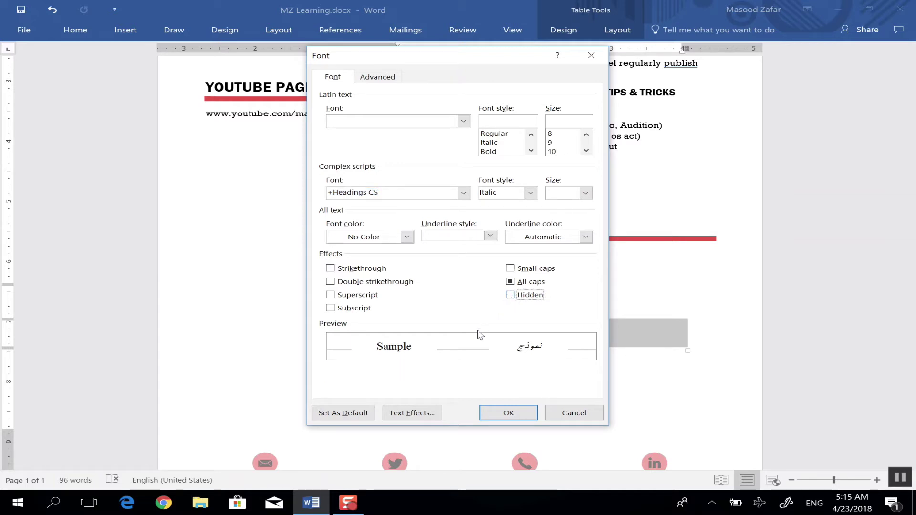
left_click(496, 411)
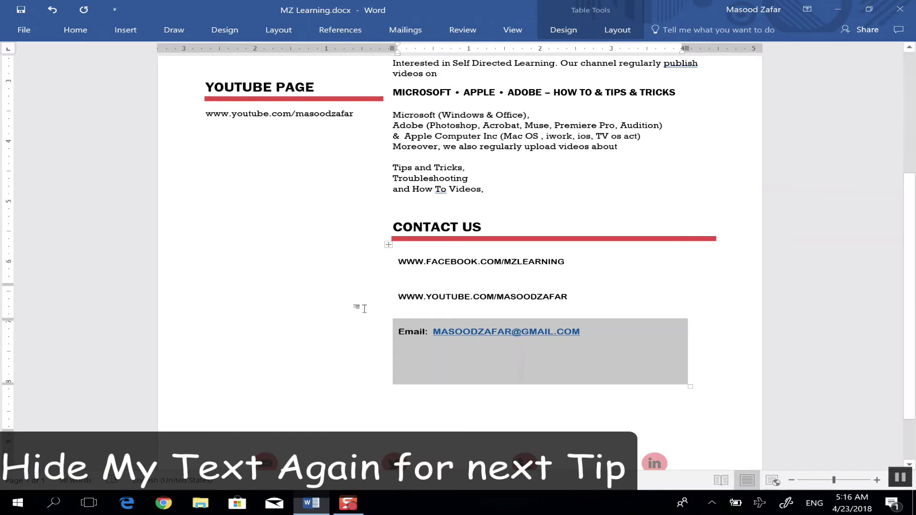
Step: Apply the Hidden font effect to the selected email row under Contact Us again
left_click(75, 30)
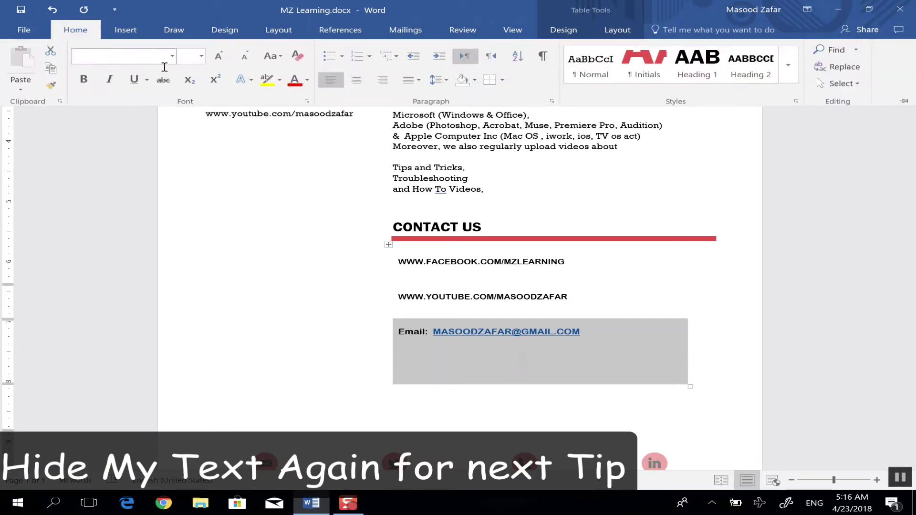
left_click(307, 101)
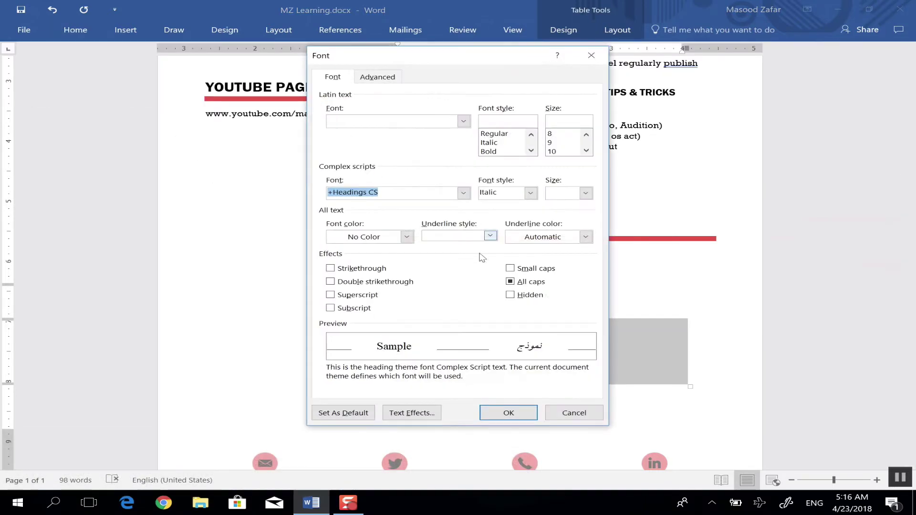
left_click(510, 295)
left_click(507, 413)
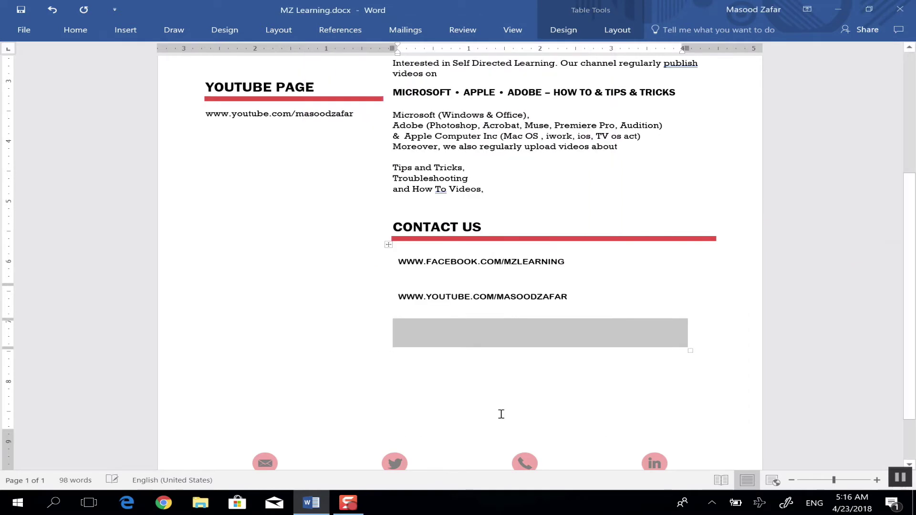
left_click(408, 295)
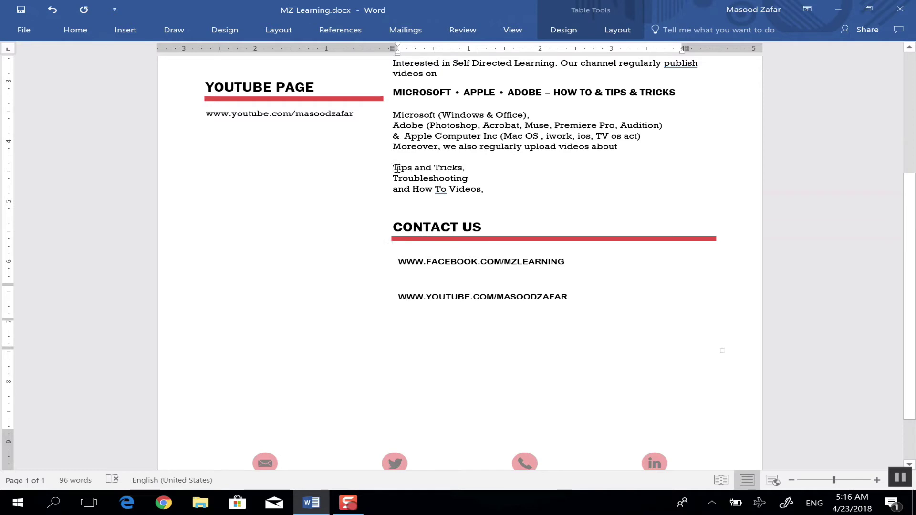
Step: Select the entire document and clear the Hidden font effect from all of its text
left_click_drag(394, 167, 523, 344)
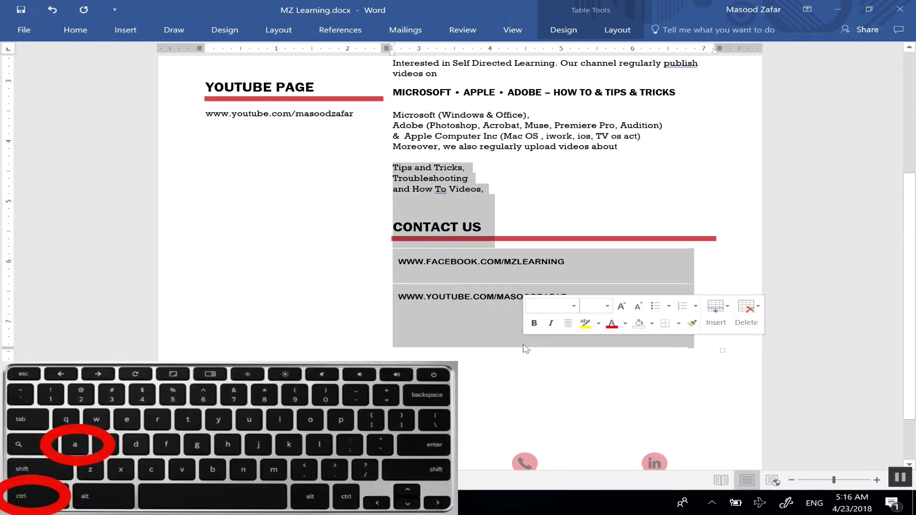
key("ctrl+a")
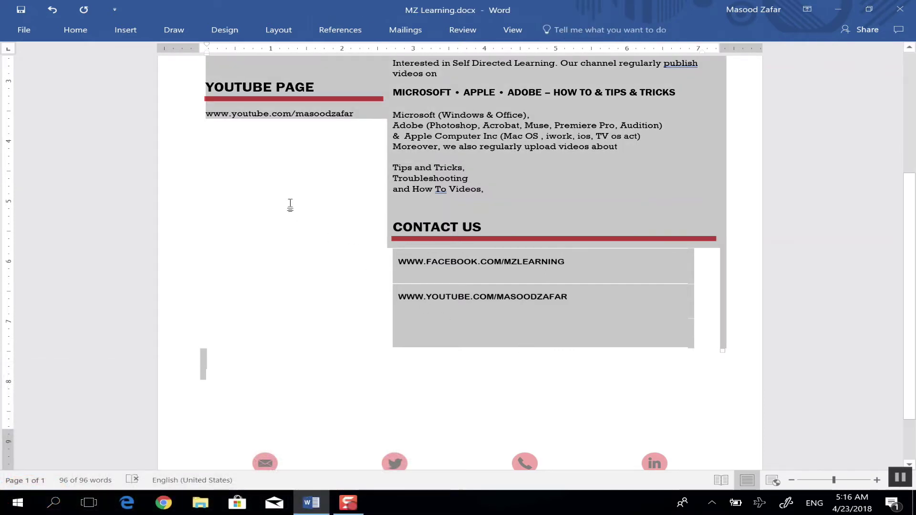
left_click(79, 29)
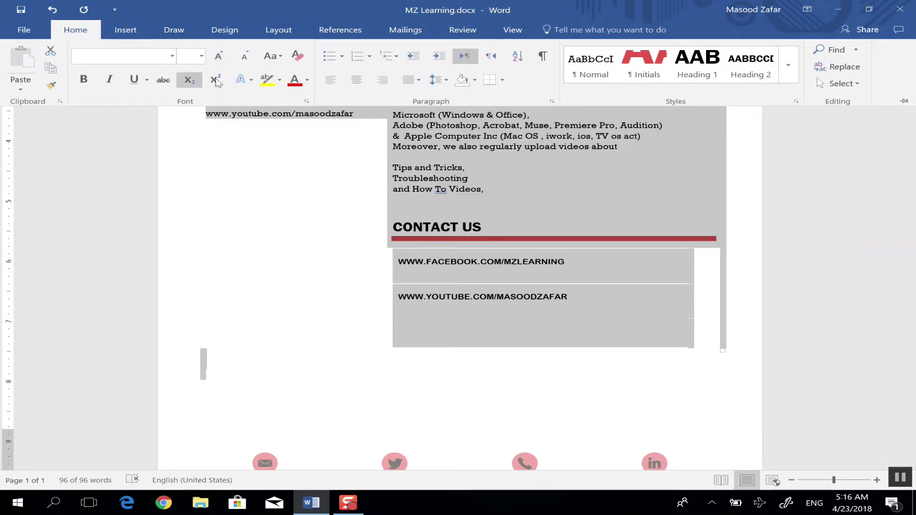
left_click(307, 102)
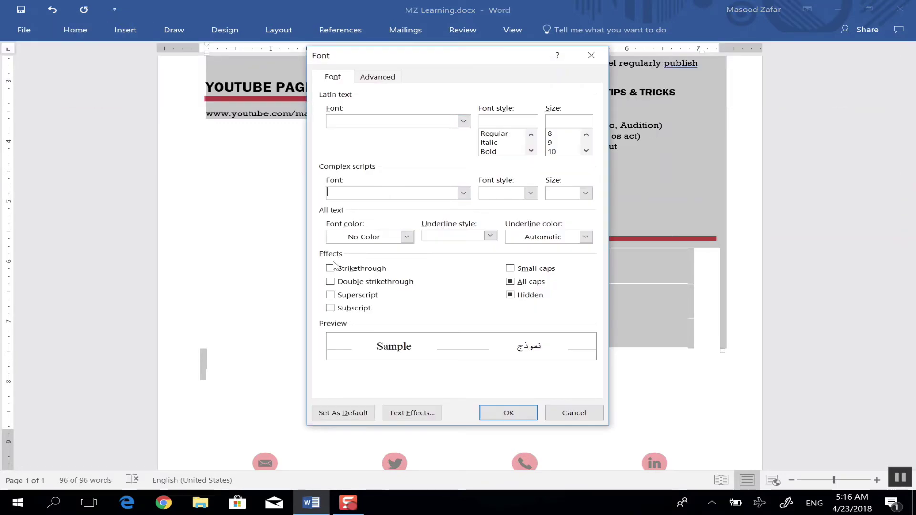
left_click(512, 298)
left_click(508, 413)
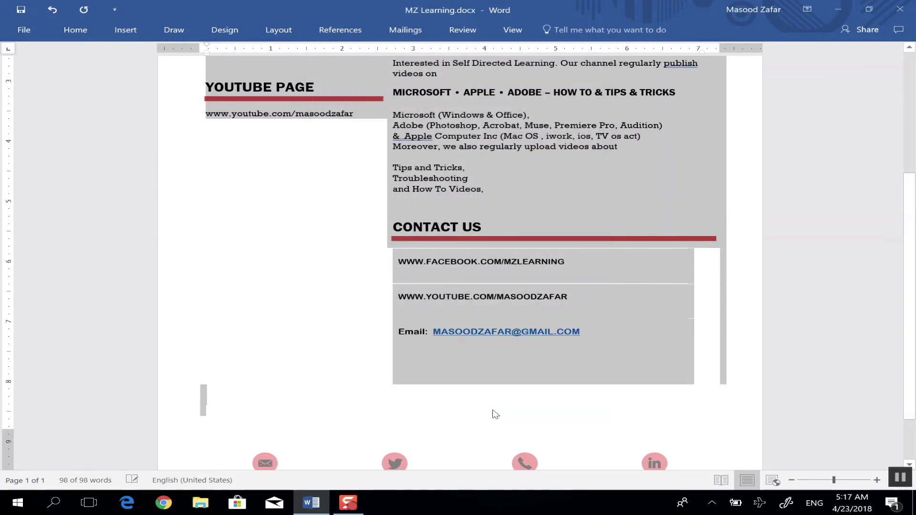
left_click(482, 352)
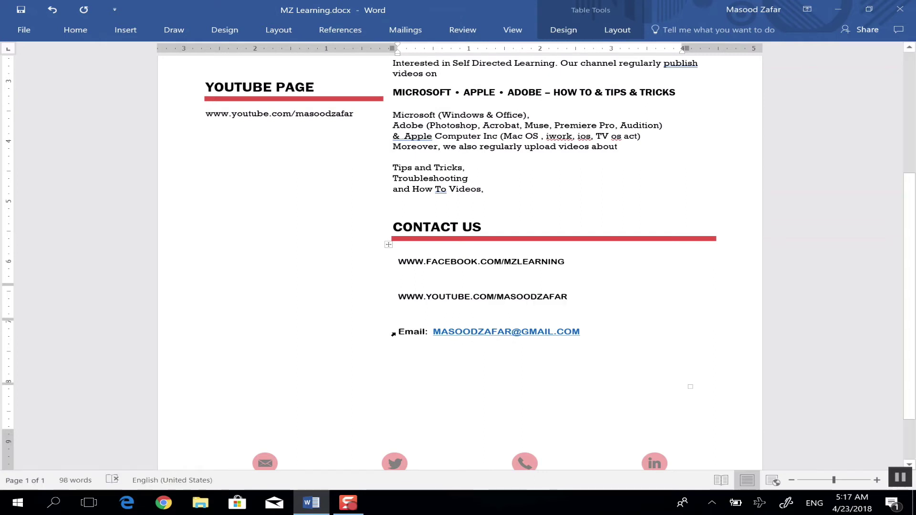
Step: Select only the email row under Contact Us and format it as Hidden text once more
left_click(395, 333)
left_click(75, 30)
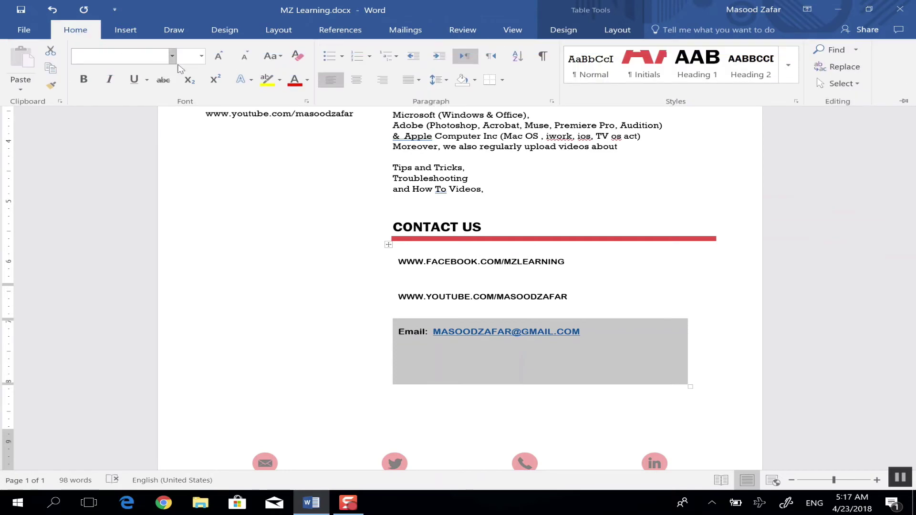
left_click(307, 103)
left_click(510, 298)
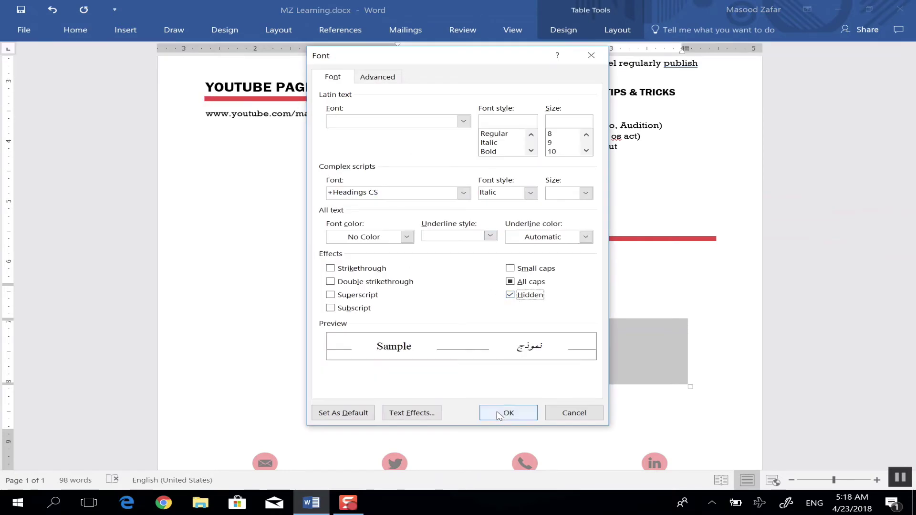
left_click(496, 414)
left_click(437, 319)
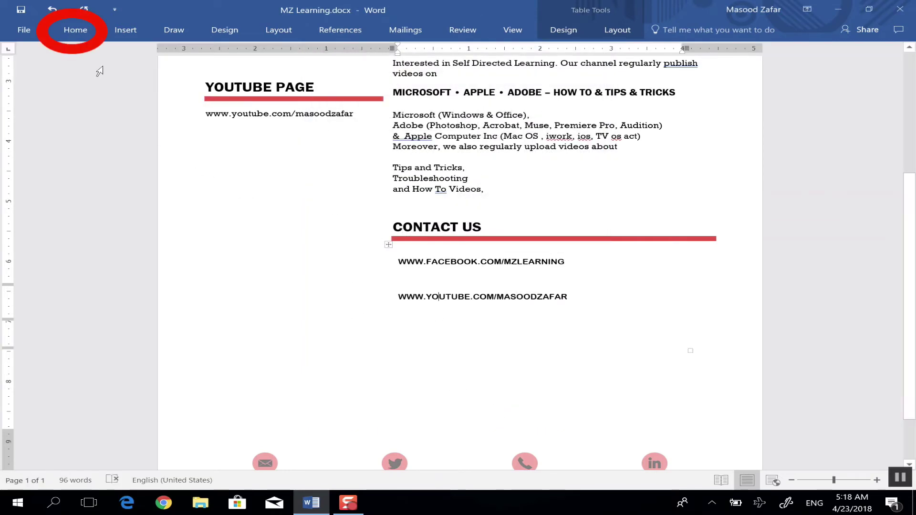
Step: Toggle the display of paragraph marks and hidden formatting symbols, leaving them shown, and collapse the ribbon
left_click(80, 30)
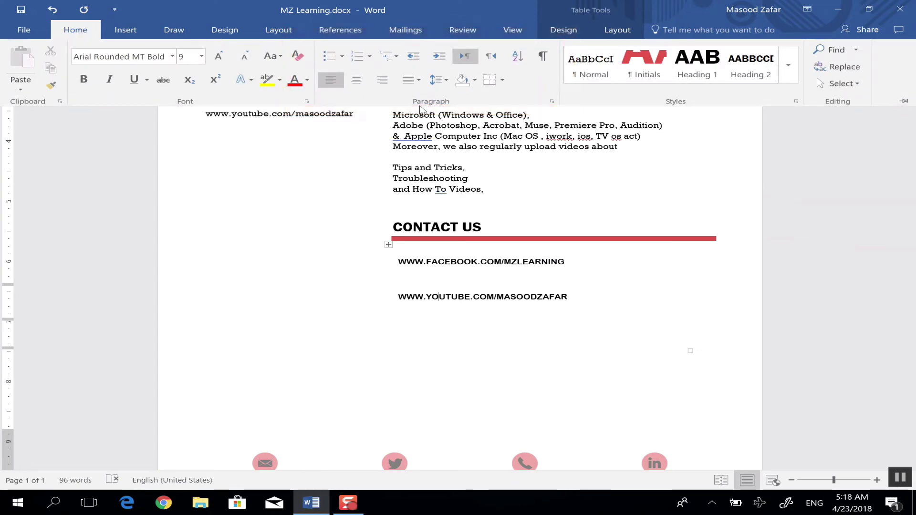
left_click(544, 57)
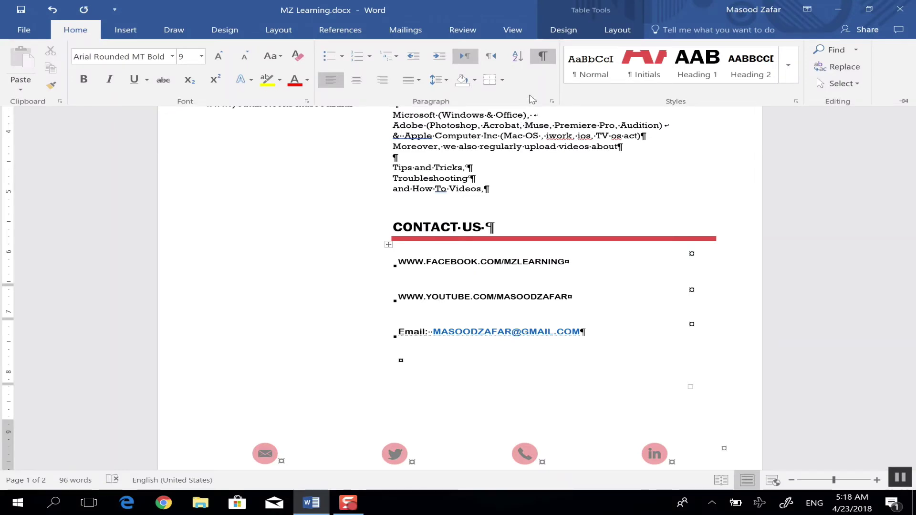
left_click(545, 58)
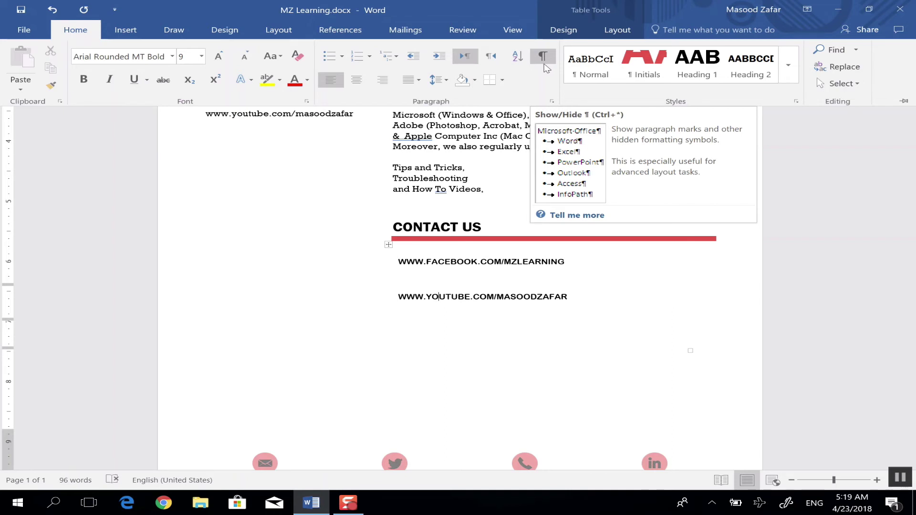
left_click(544, 63)
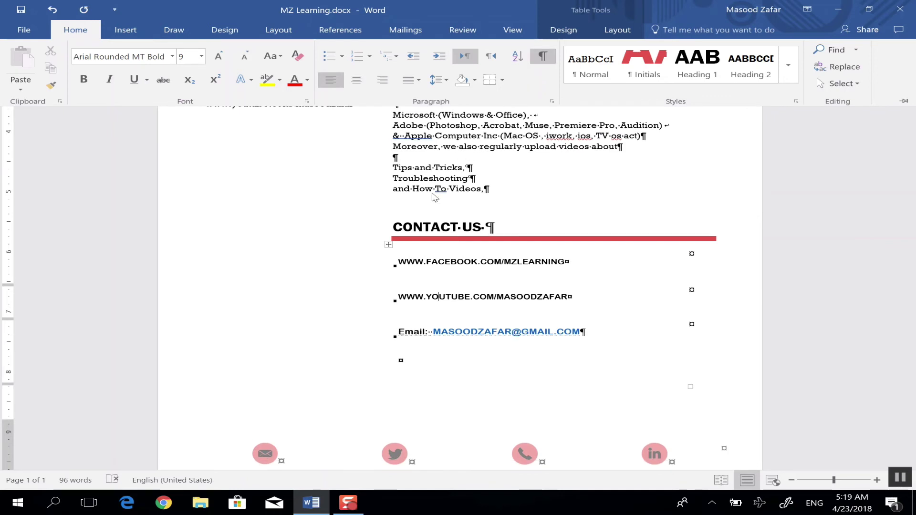
key("ctrl+F1")
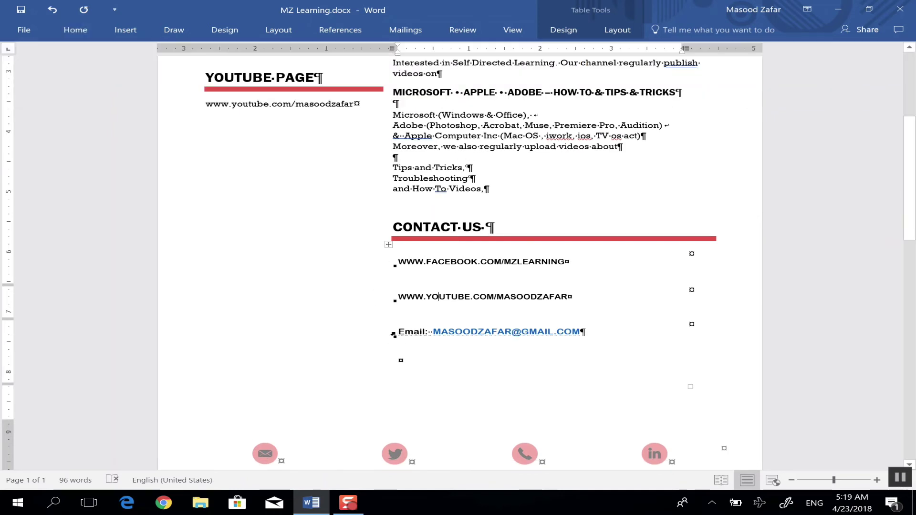
Step: Select the email row under Contact Us, set its font colour to white, and deselect the row
left_click(394, 336)
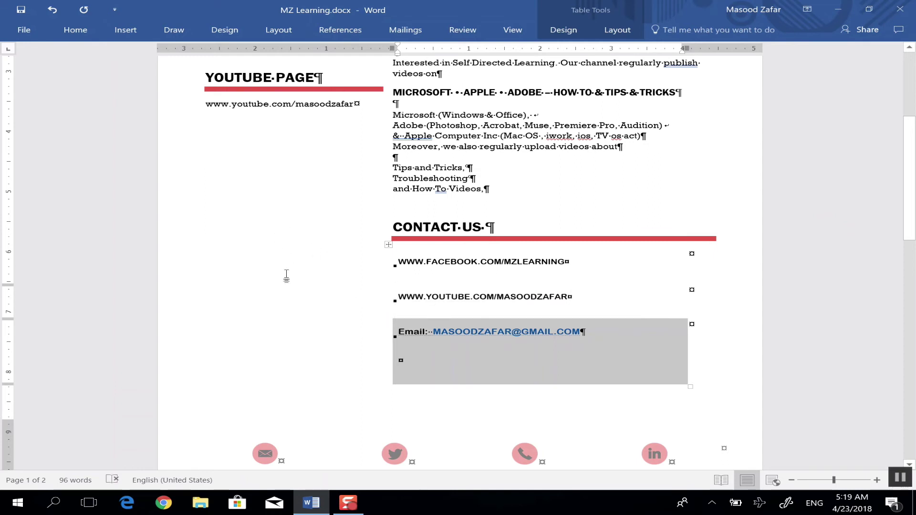
scroll(285, 258, "up", 1)
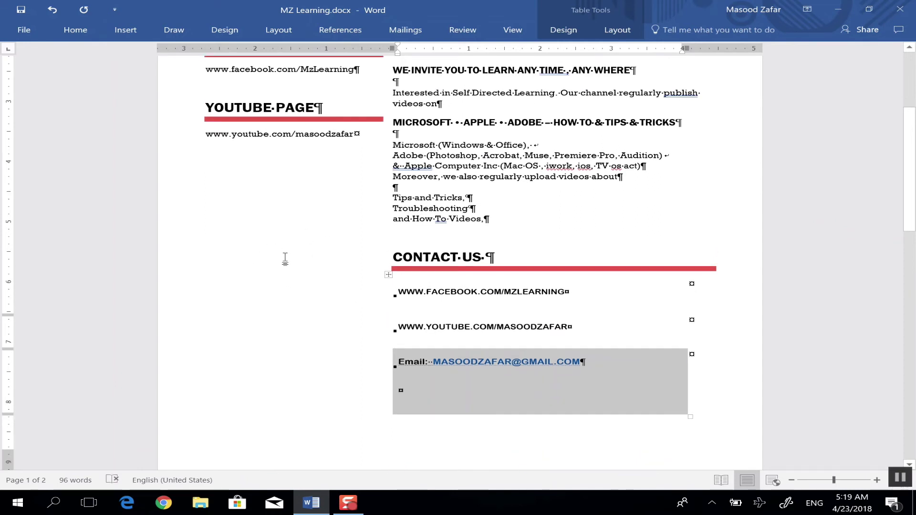
left_click(80, 34)
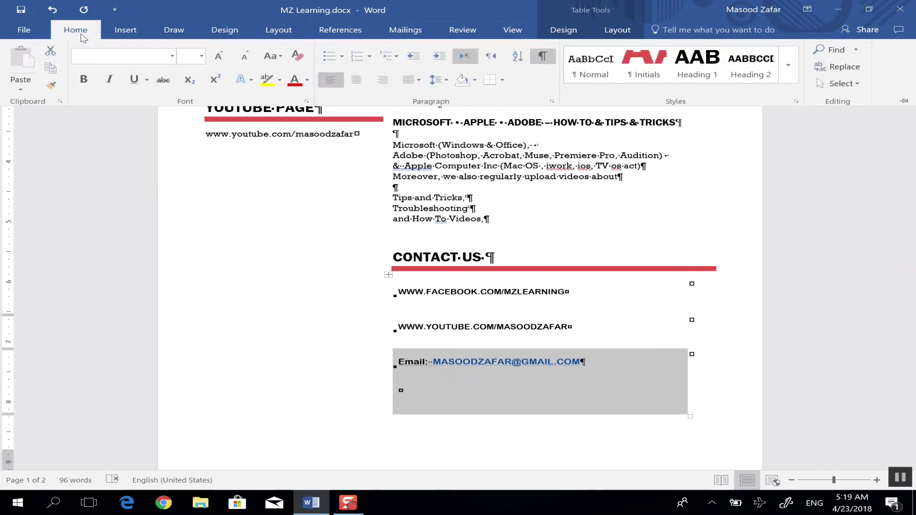
left_click(308, 80)
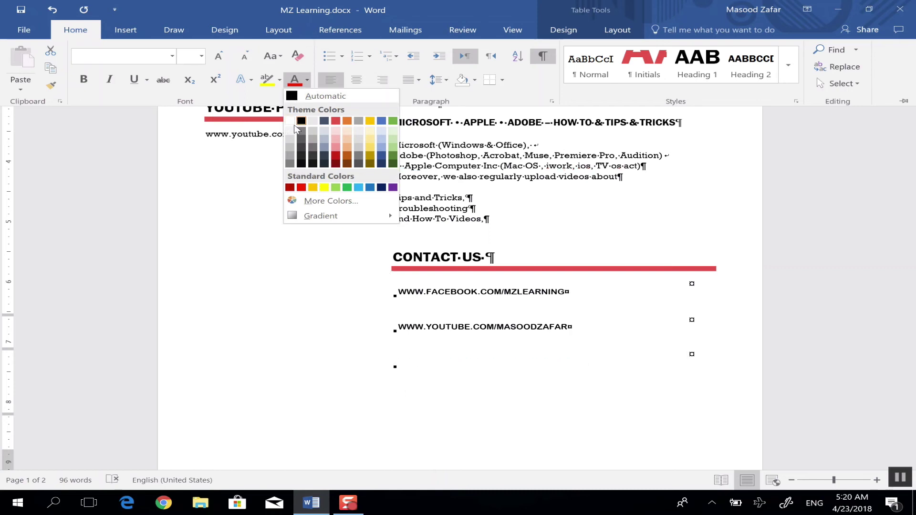
left_click(289, 122)
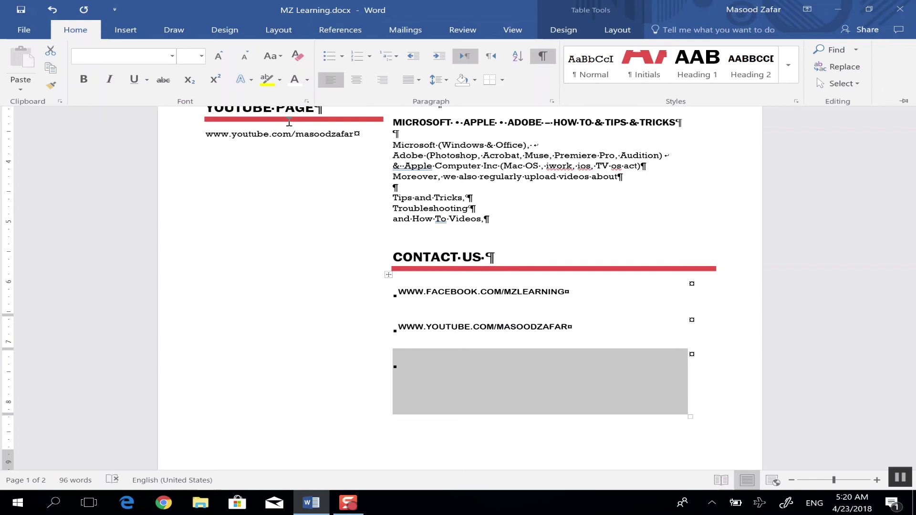
key("ctrl+F1")
left_click(296, 183)
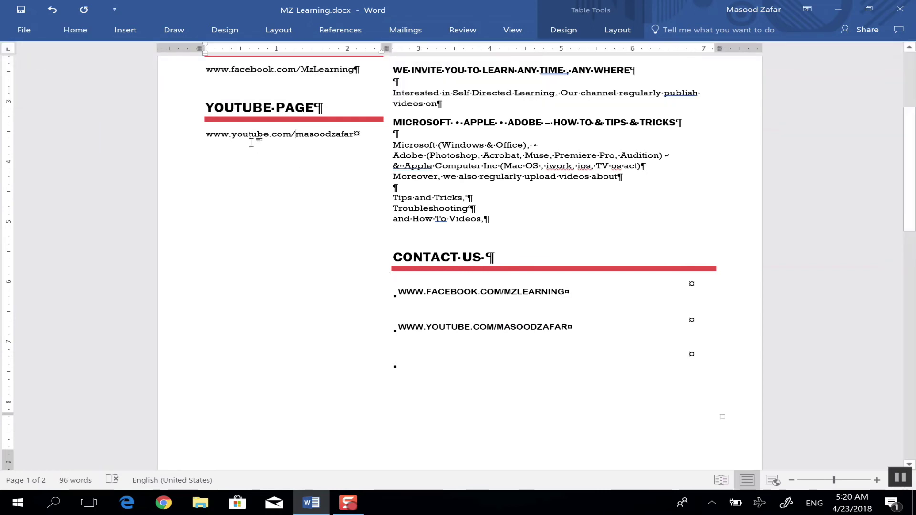
Step: Toggle the display of paragraph marks and hidden formatting symbols, leaving them turned off
left_click(85, 32)
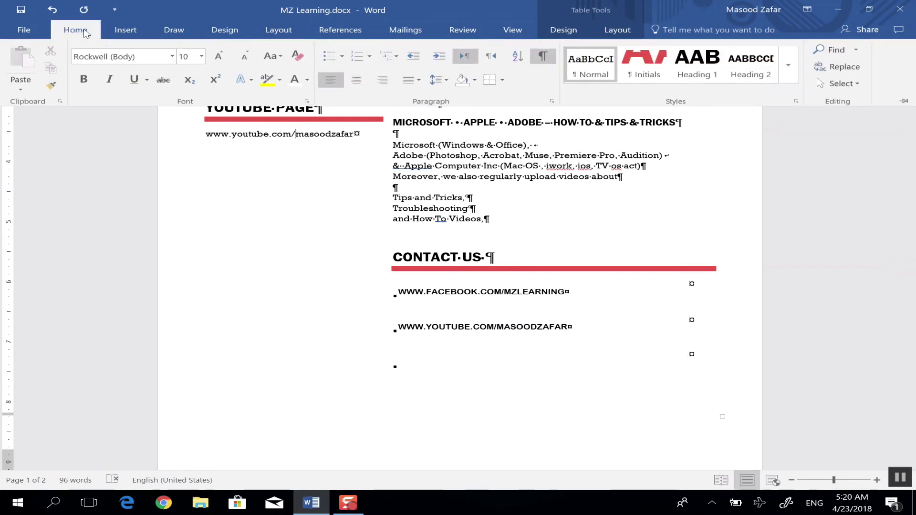
left_click(546, 59)
left_click(547, 60)
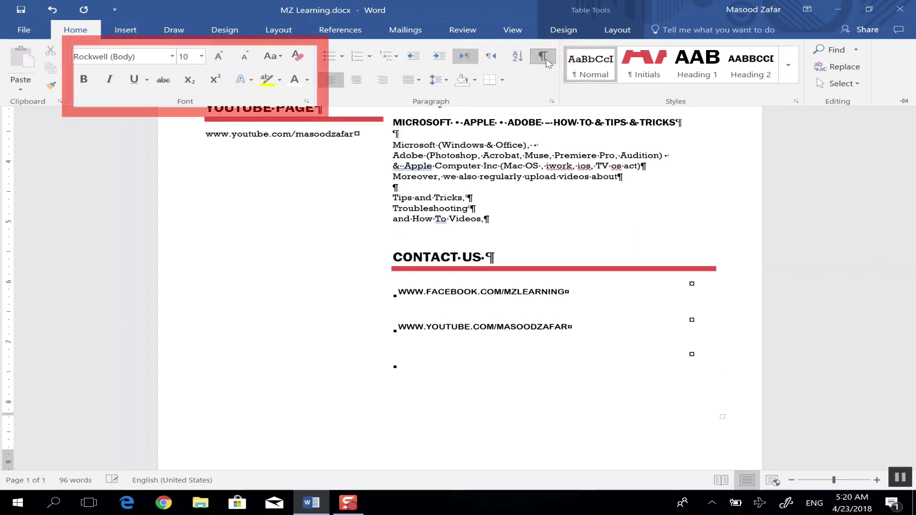
left_click(546, 60)
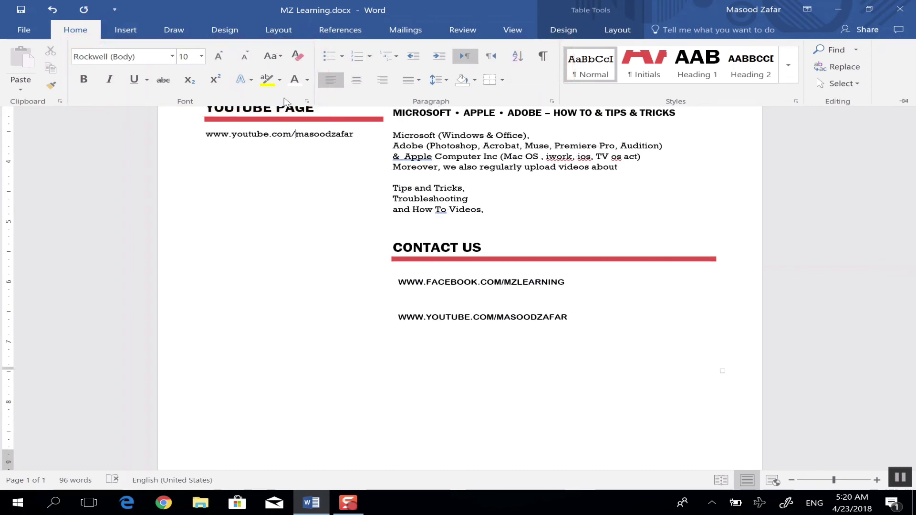
Step: Clear the Hidden effect in the Font settings, moving the dialog aside from the Contact Us section, and apply the settings
left_click(307, 102)
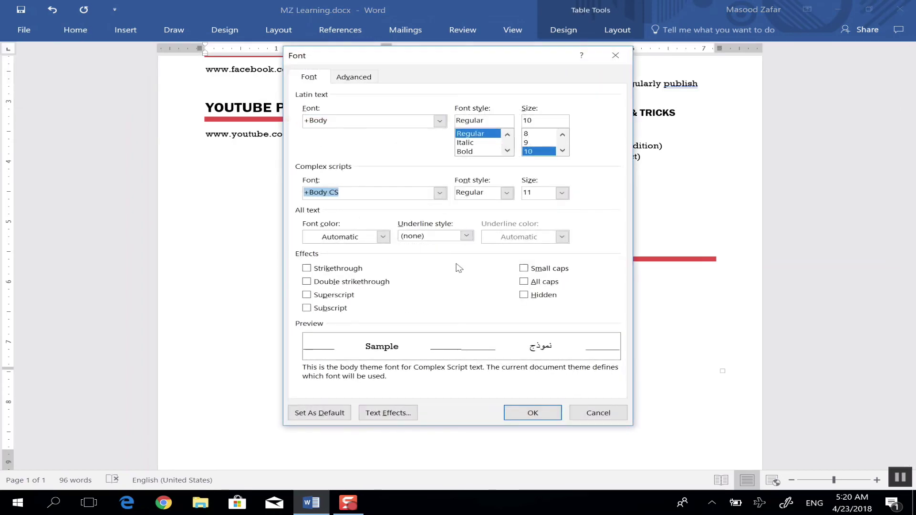
left_click(523, 295)
left_click_drag(537, 61, 279, 83)
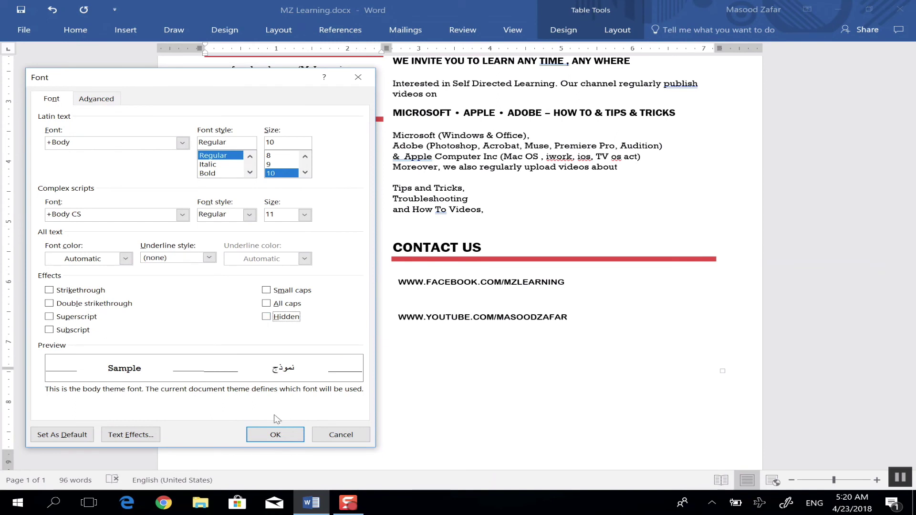
left_click(275, 434)
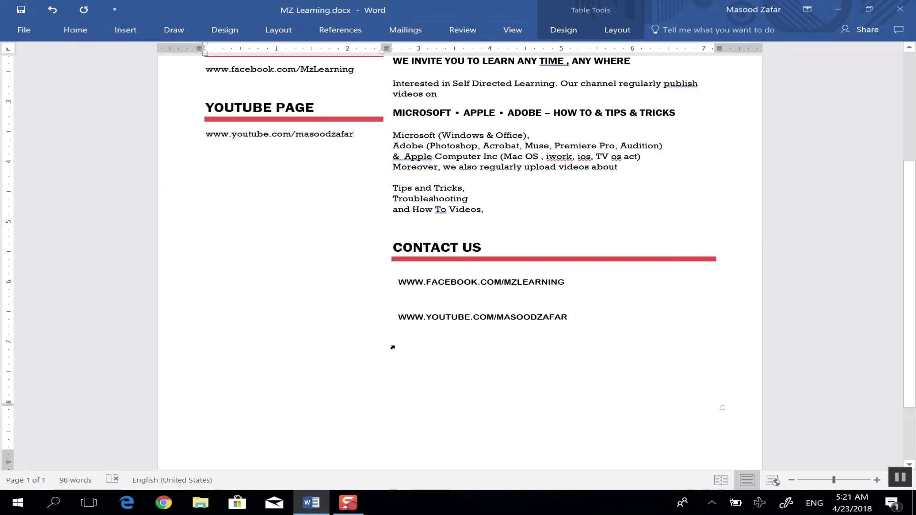
Step: Select the email row under Contact Us and set its font colour back to Automatic black
left_click(391, 344)
key("ctrl+v")
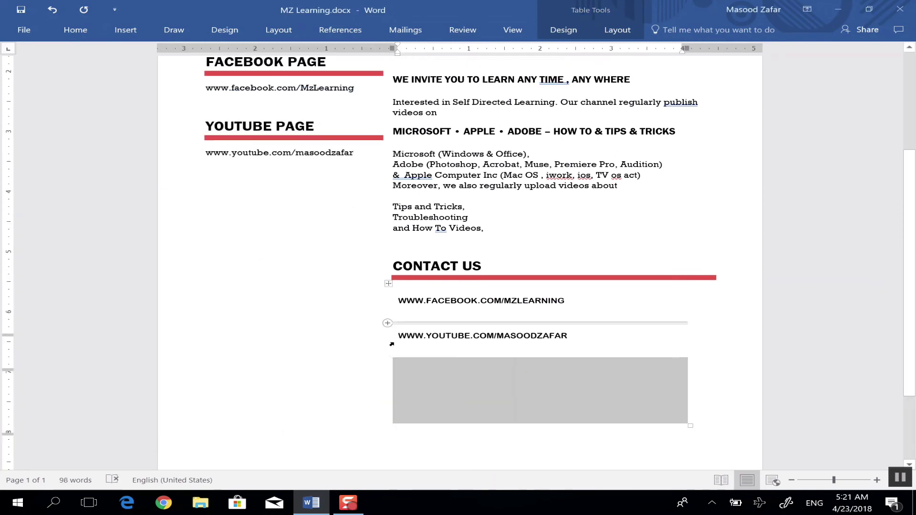
left_click(81, 36)
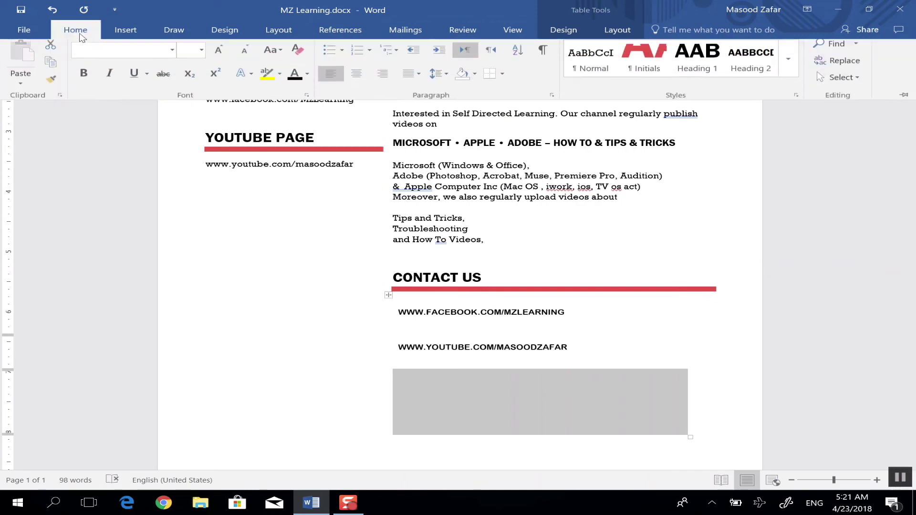
left_click(307, 79)
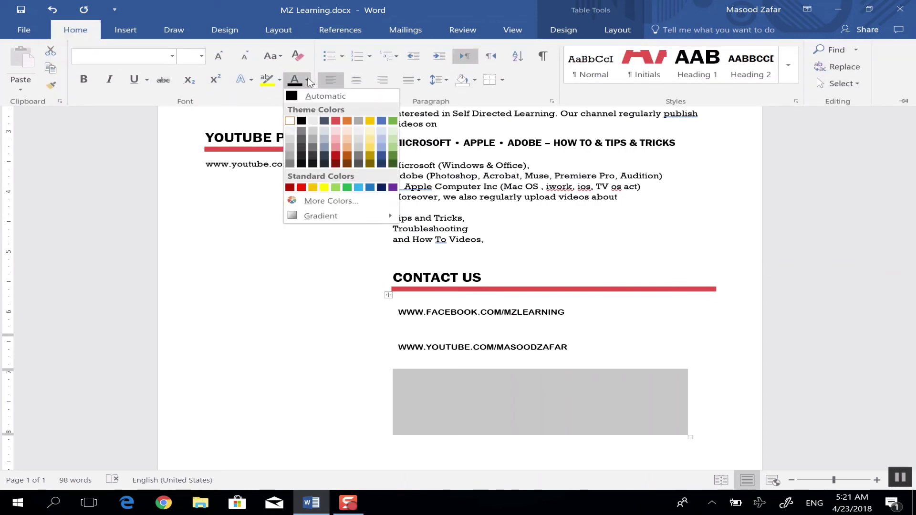
left_click(295, 99)
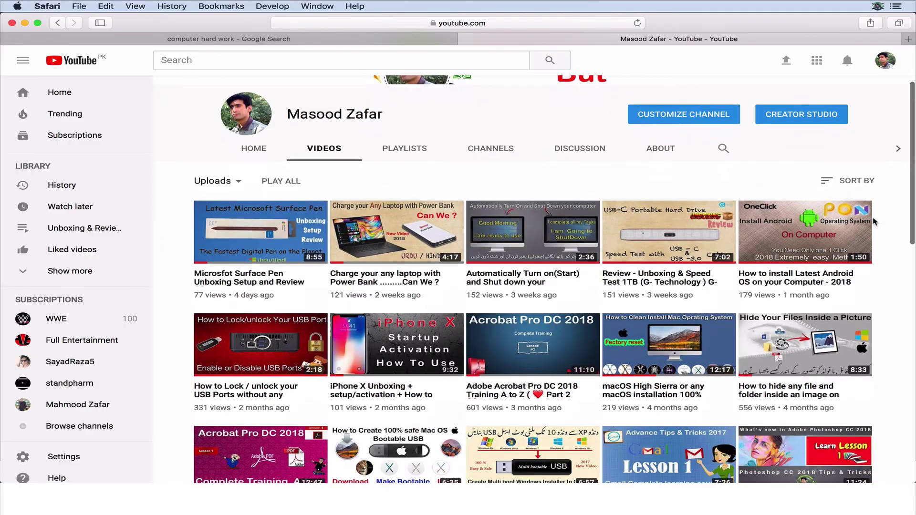
Step: Browse the YouTube channel's uploaded videos in Safari and open the public comment field under the Office 365 activation video
scroll(875, 221, "down", 5)
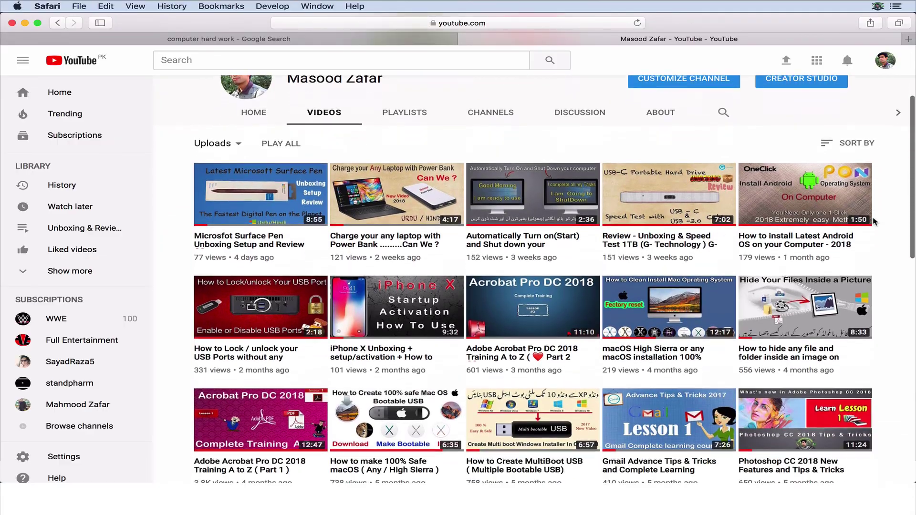
scroll(874, 221, "down", 10)
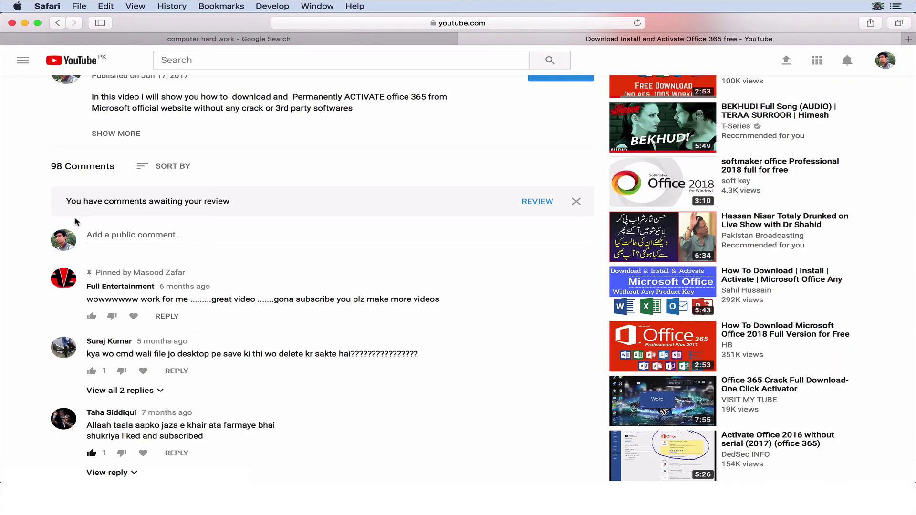
left_click(107, 236)
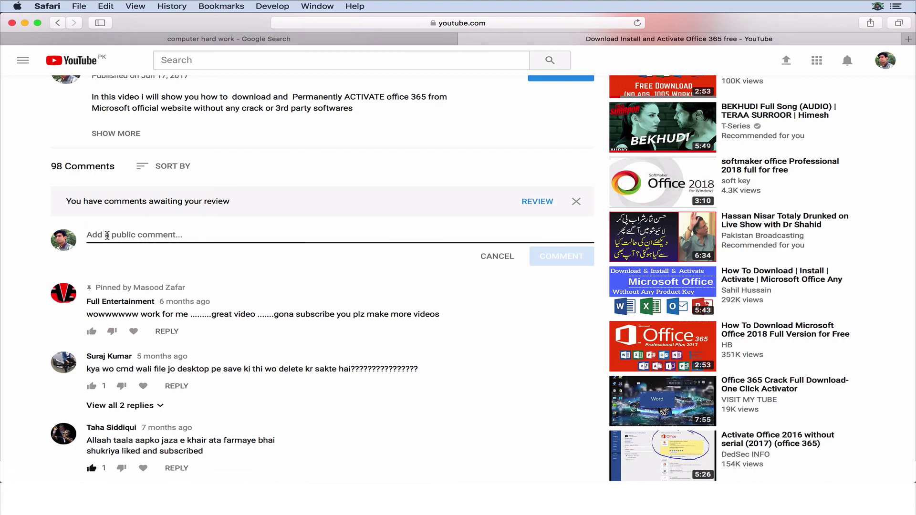